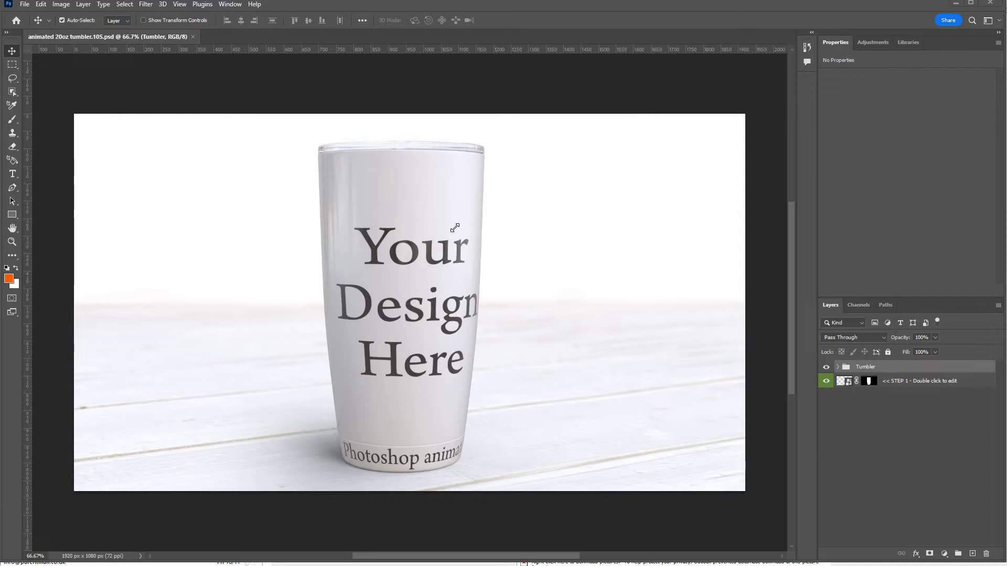
# - Show the Timeline panel from the Window menu and zoom the canvas out to 50%
pyautogui.click(235, 6)
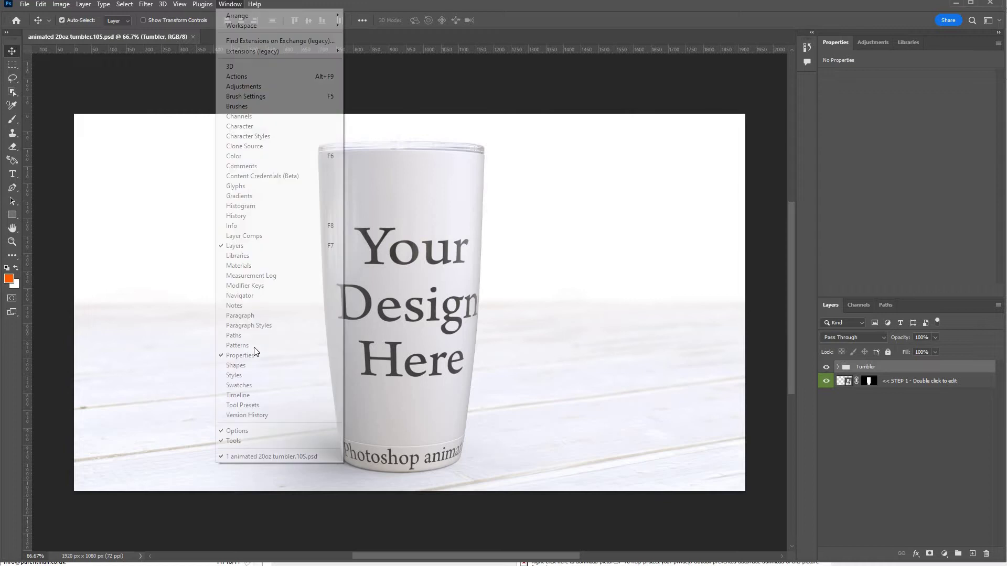
pyautogui.click(250, 399)
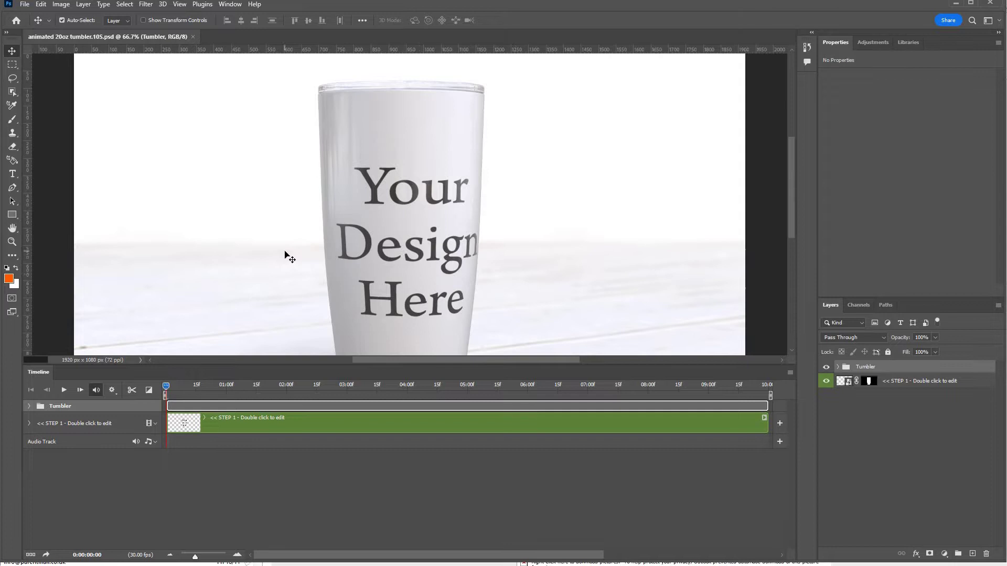
pyautogui.scroll(-2, 412, 216)
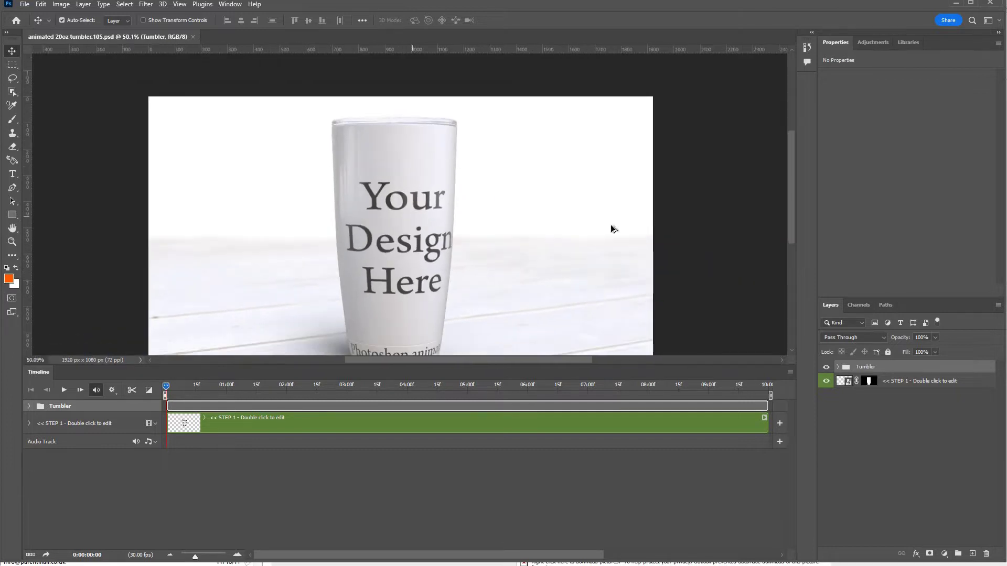
pyautogui.scroll(-1, 593, 234)
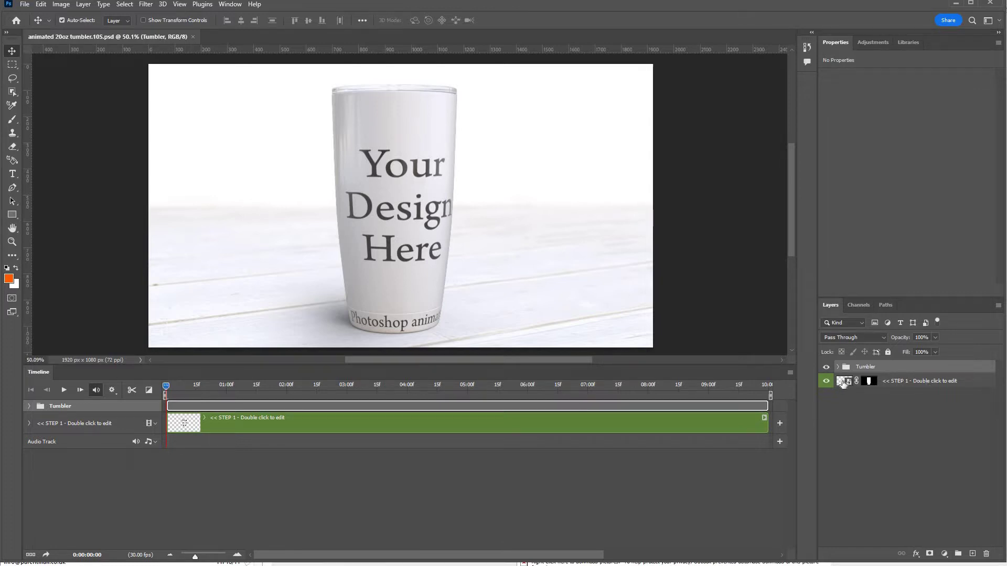
# - Open the STEP 1 smart object down to the nested Layer 0 design artwork
pyautogui.doubleClick(842, 382)
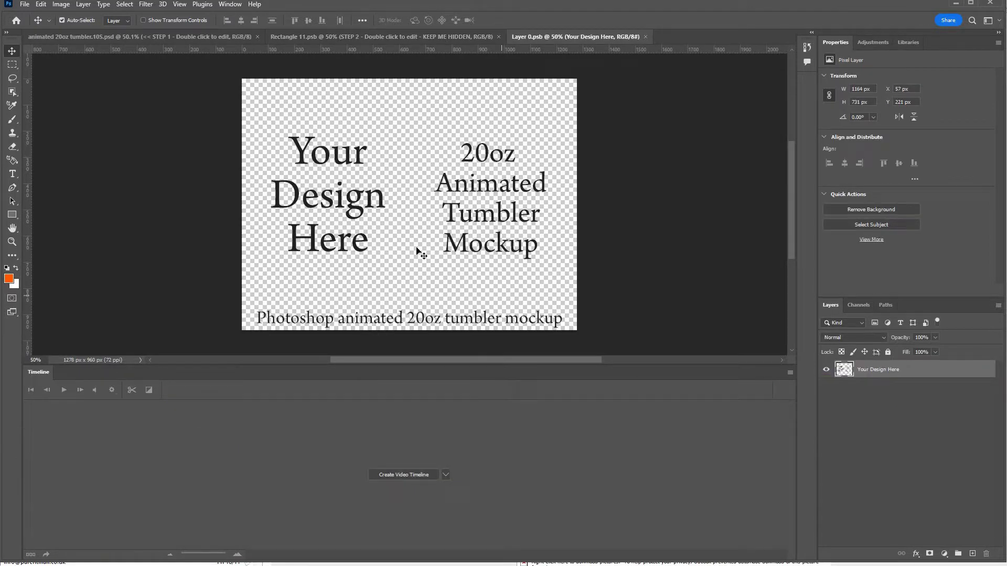
# - Place embedded dragon-scales-color (8).jpg from artwork > papers > dragon-scales > colored
pyautogui.click(24, 5)
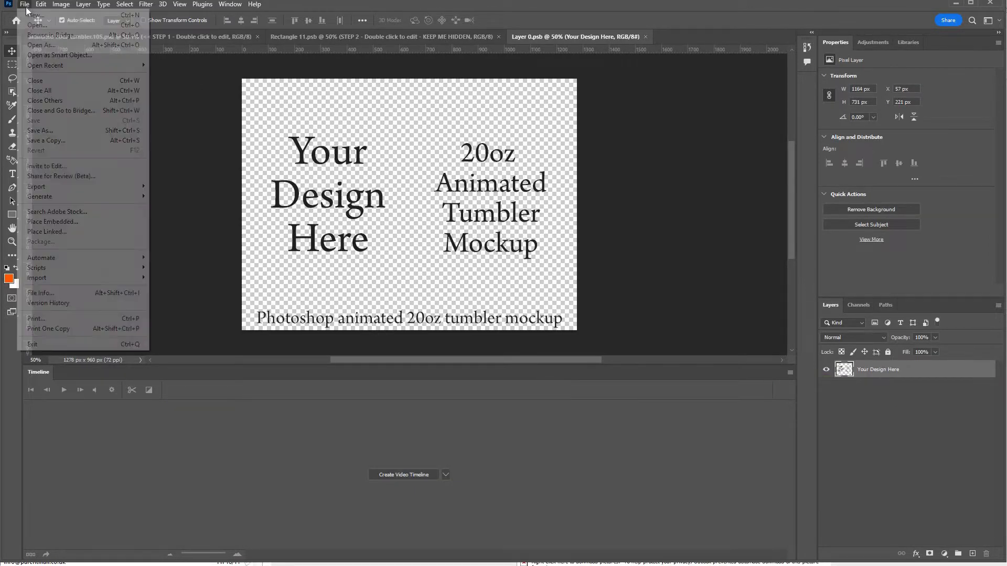
pyautogui.click(74, 226)
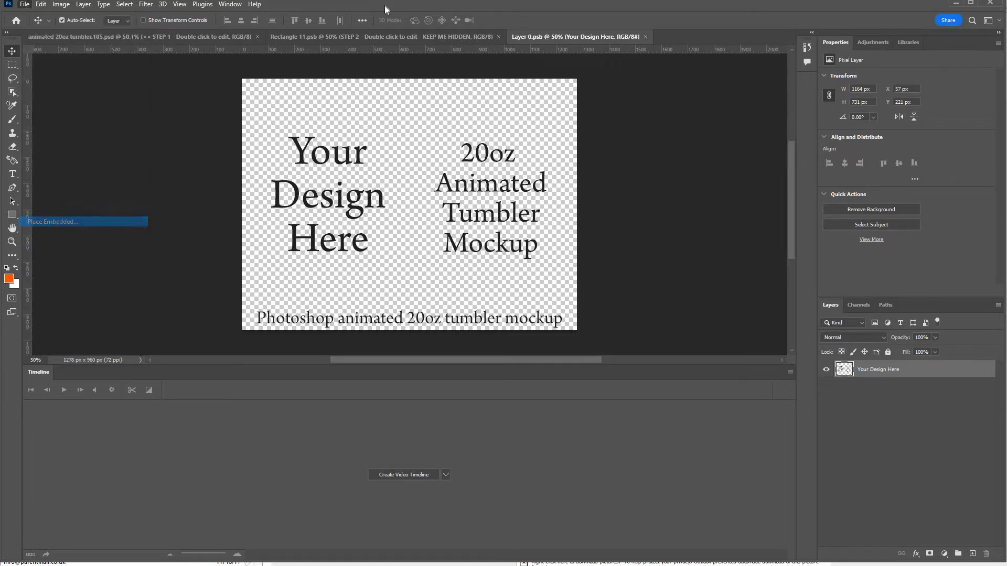
pyautogui.hotkey('alt', 'Up')
pyautogui.hotkey('alt', 'Up')
pyautogui.hotkey('alt', 'Up')
pyautogui.hotkey('alt', 'Up')
pyautogui.hotkey('alt', 'Up')
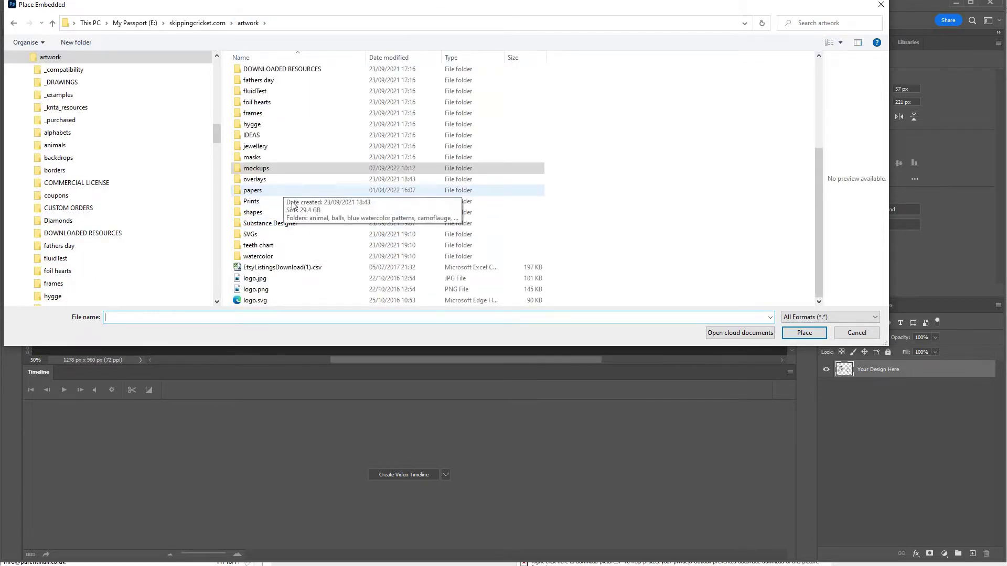
pyautogui.doubleClick(283, 192)
pyautogui.scroll(-3, 293, 206)
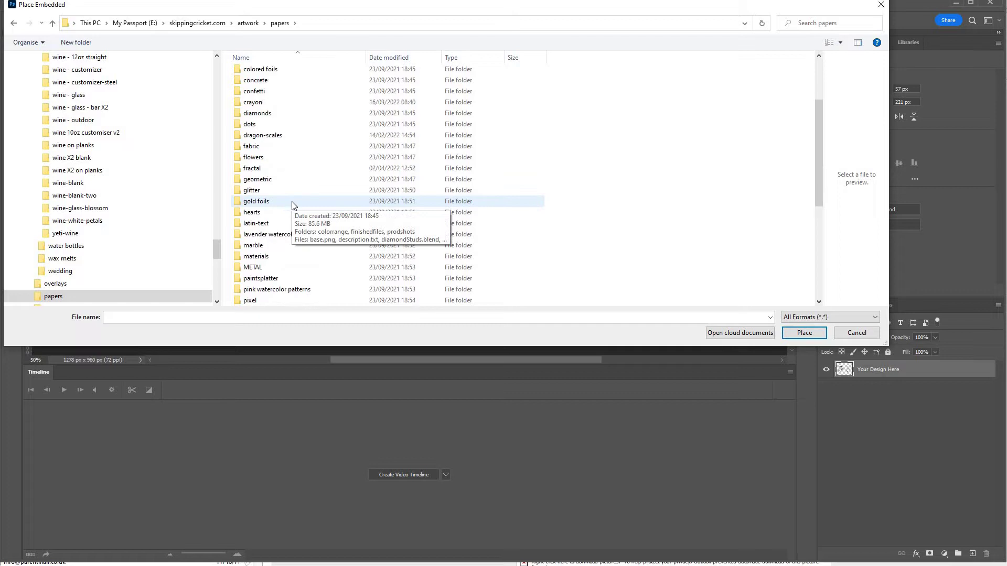
pyautogui.doubleClick(294, 136)
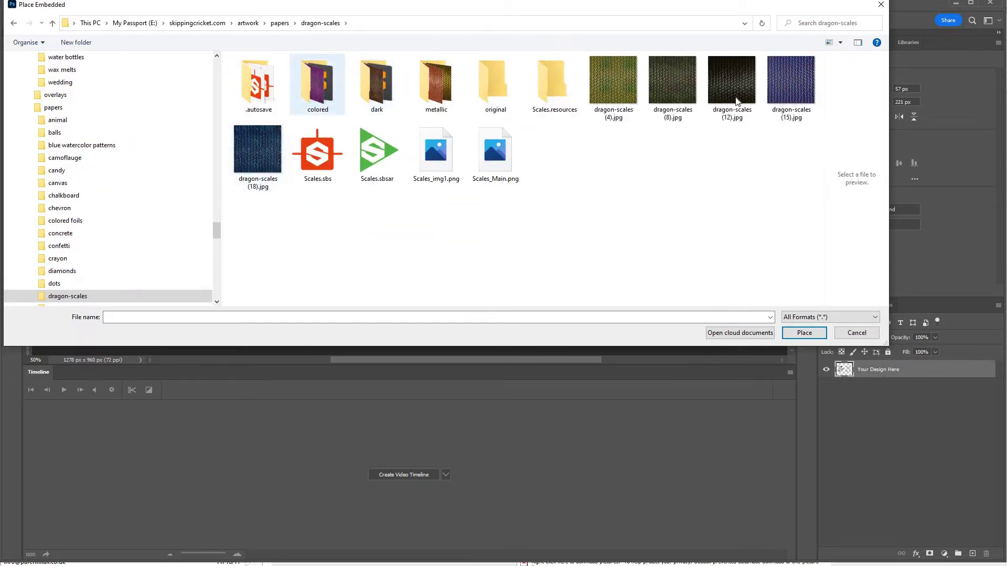
pyautogui.doubleClick(318, 83)
pyautogui.click(331, 158)
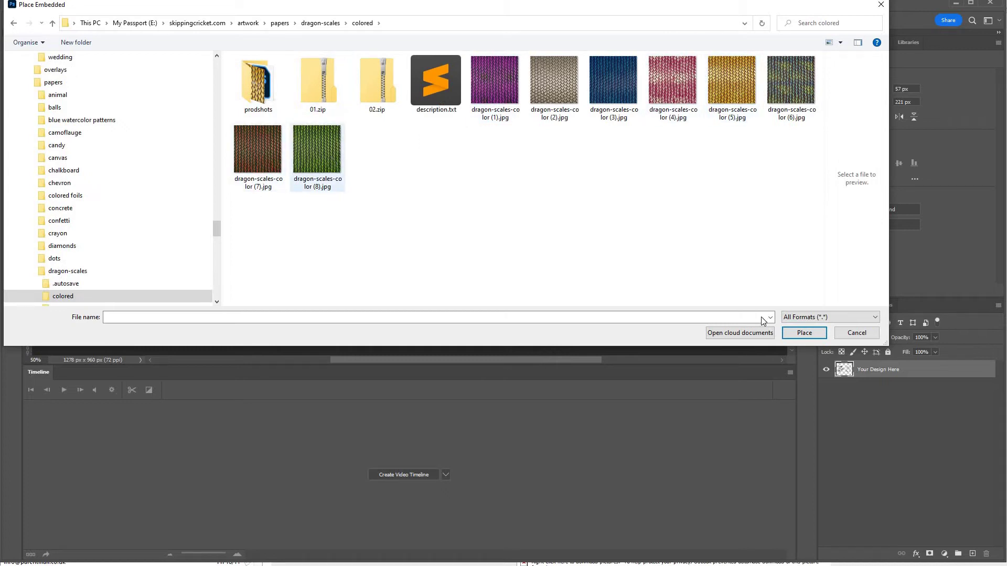
pyautogui.click(804, 332)
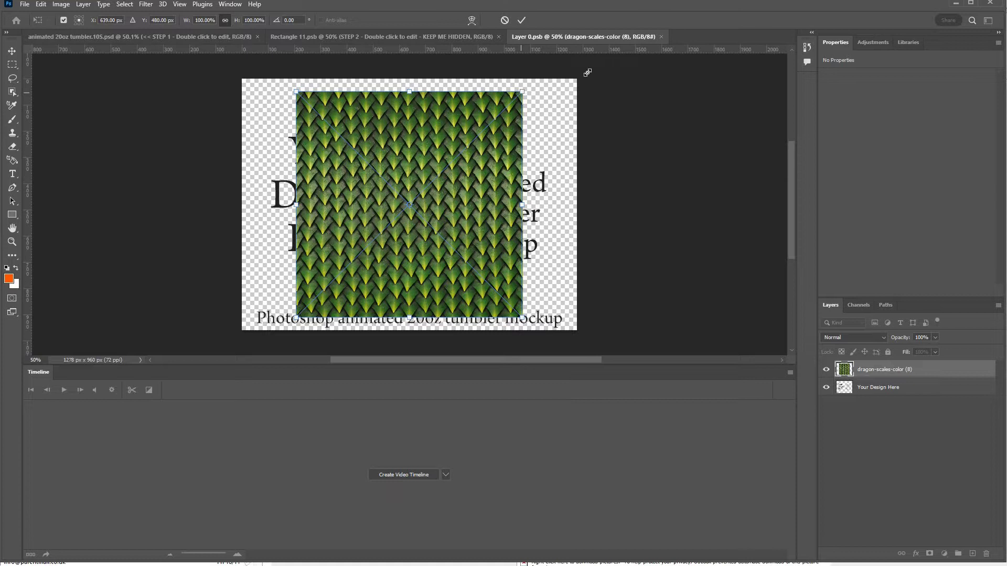
# - Scale the dragon-scale image to fill the canvas and align it at X 0 px
pyautogui.moveTo(607, 70); pyautogui.dragTo(642, 60)
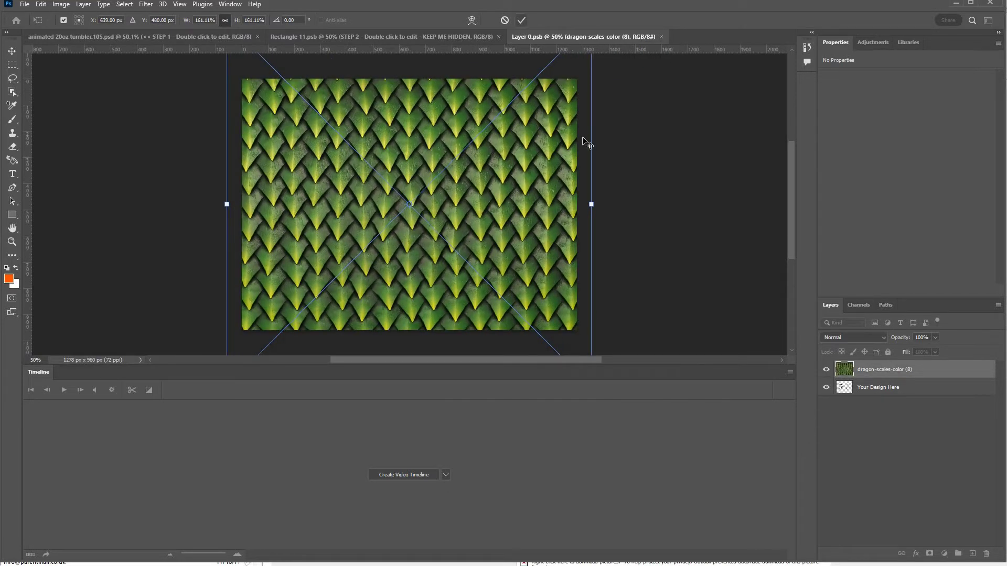
pyautogui.press('Return')
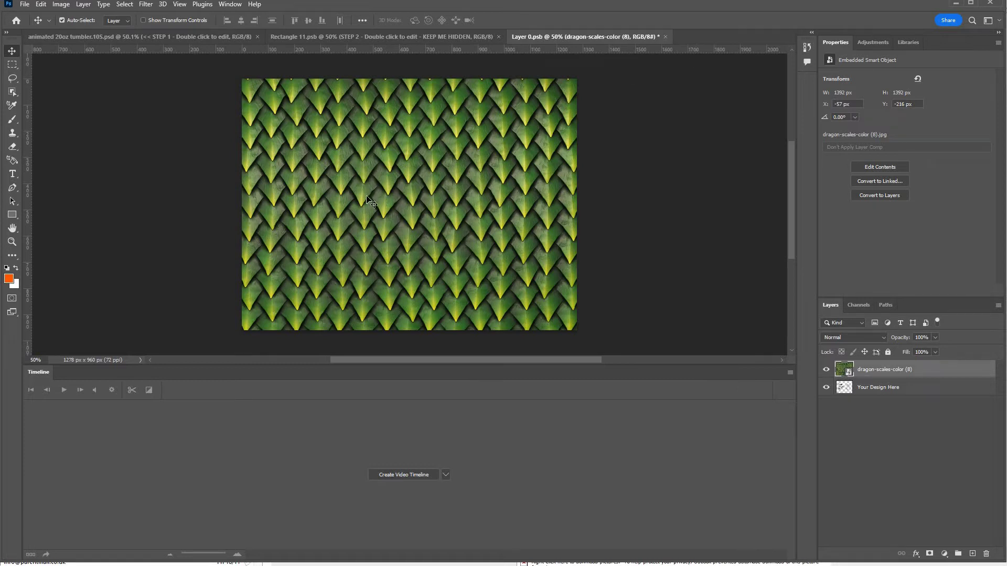
pyautogui.moveTo(389, 197); pyautogui.dragTo(394, 173)
pyautogui.moveTo(245, 128); pyautogui.dragTo(246, 130)
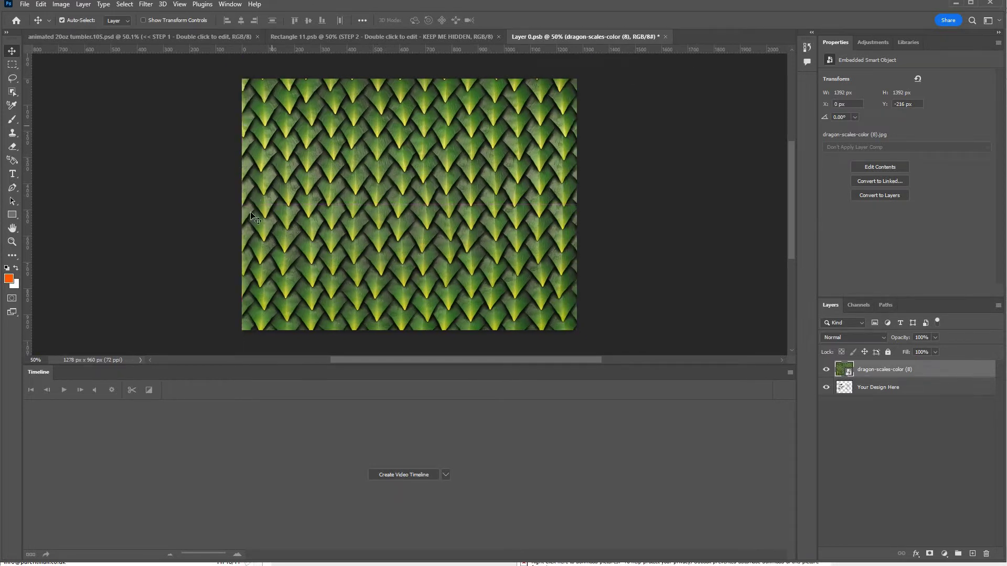
# - Save and close Layer 0.psb and Rectangle 11.psb to return to the tumbler mockup
pyautogui.click(666, 36)
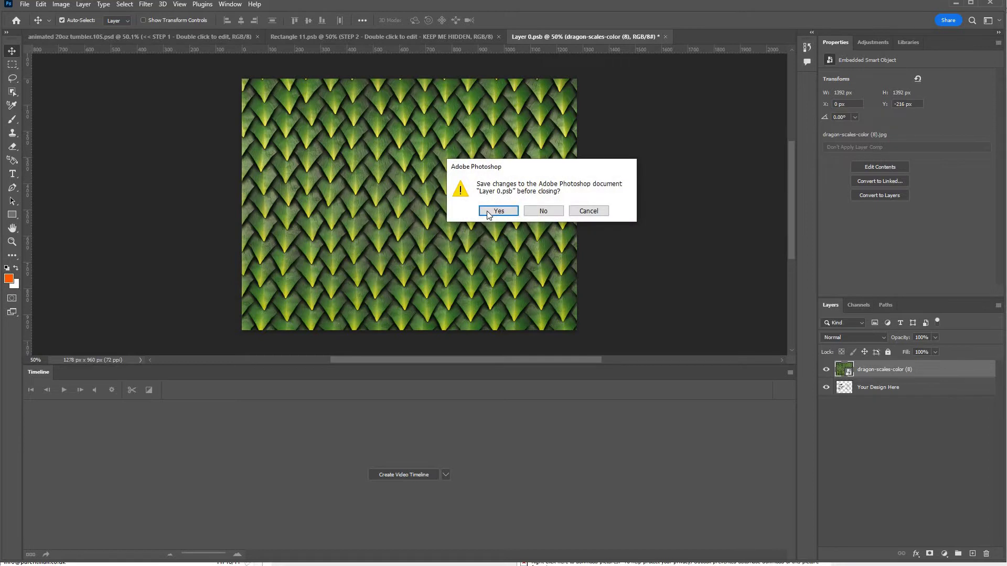
pyautogui.click(488, 212)
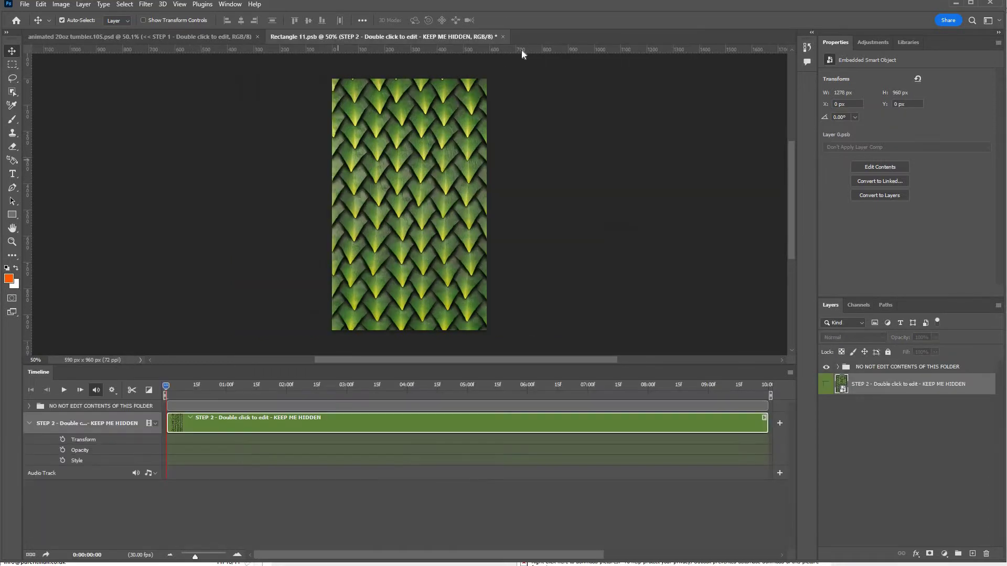
pyautogui.click(503, 37)
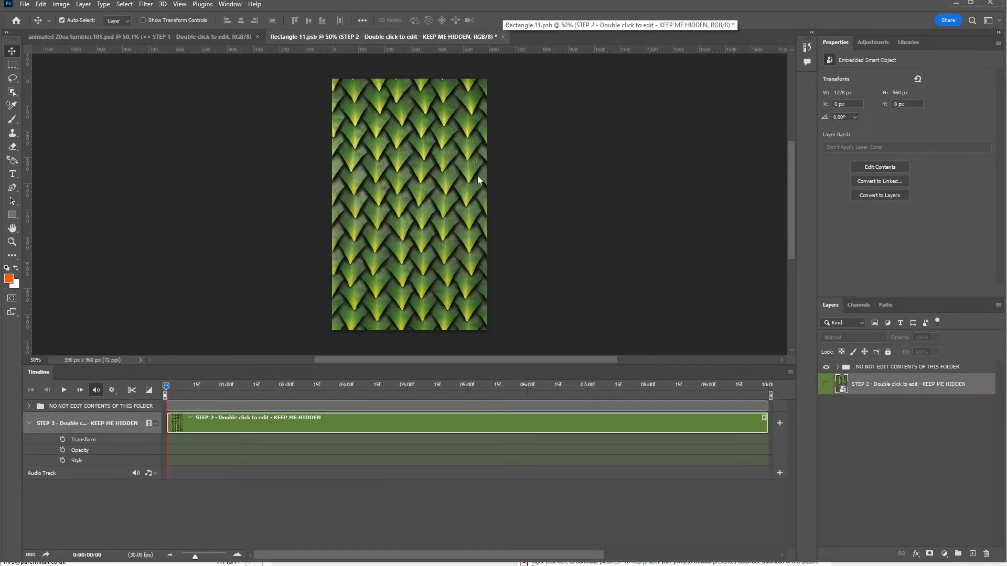
pyautogui.click(488, 212)
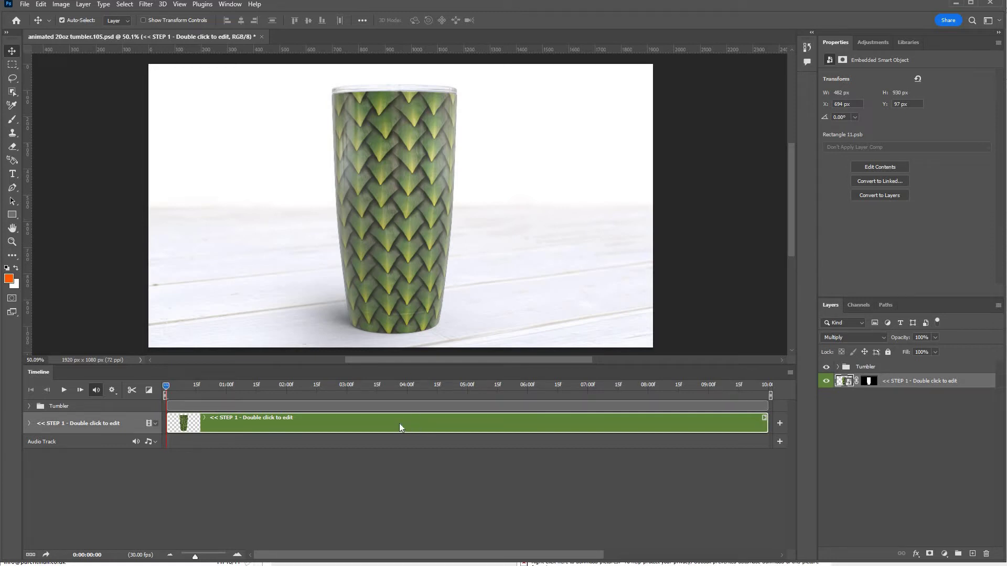
# - Play the timeline and stop it around 3 seconds to preview the dragon-scale wrap
pyautogui.press('space')
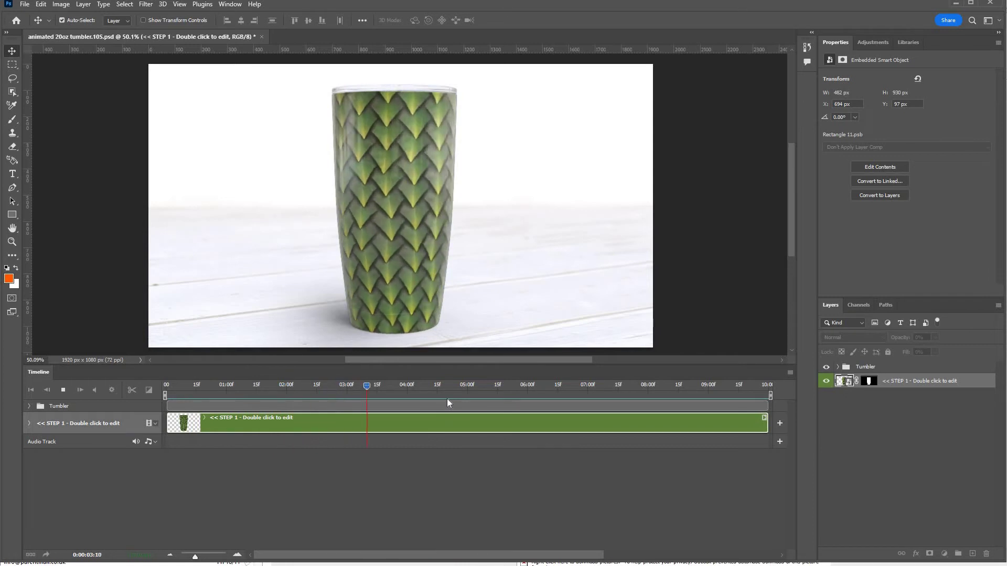
pyautogui.press('space')
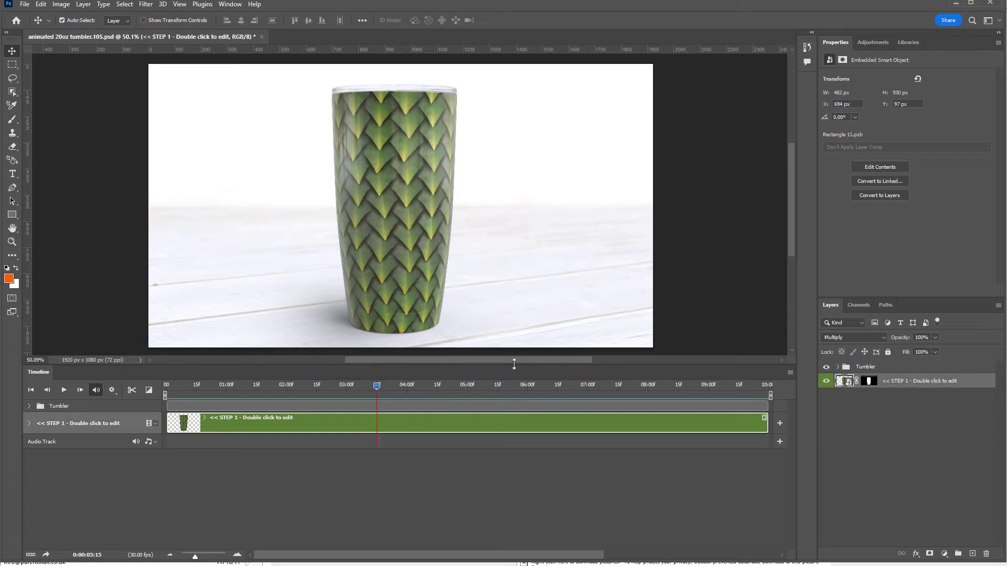
# - Reopen the nested Layer 0 artwork and delete the dragon-scale layer
pyautogui.doubleClick(843, 383)
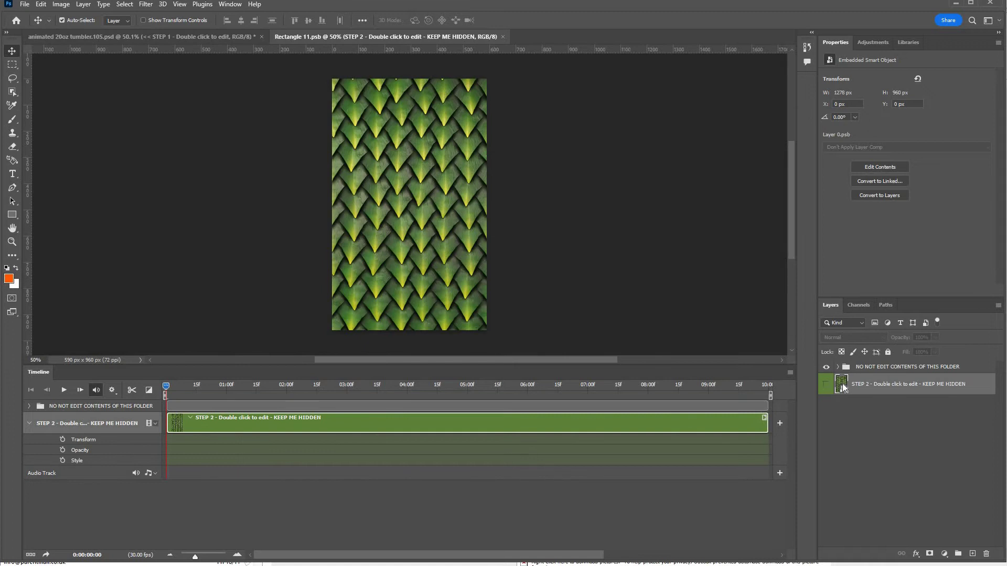
pyautogui.doubleClick(843, 384)
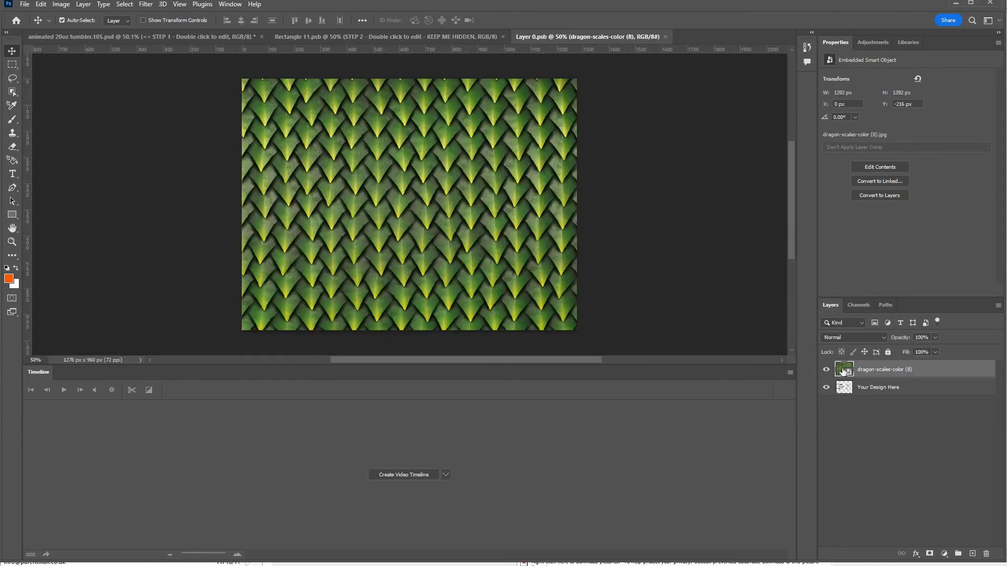
pyautogui.moveTo(843, 370); pyautogui.dragTo(985, 552)
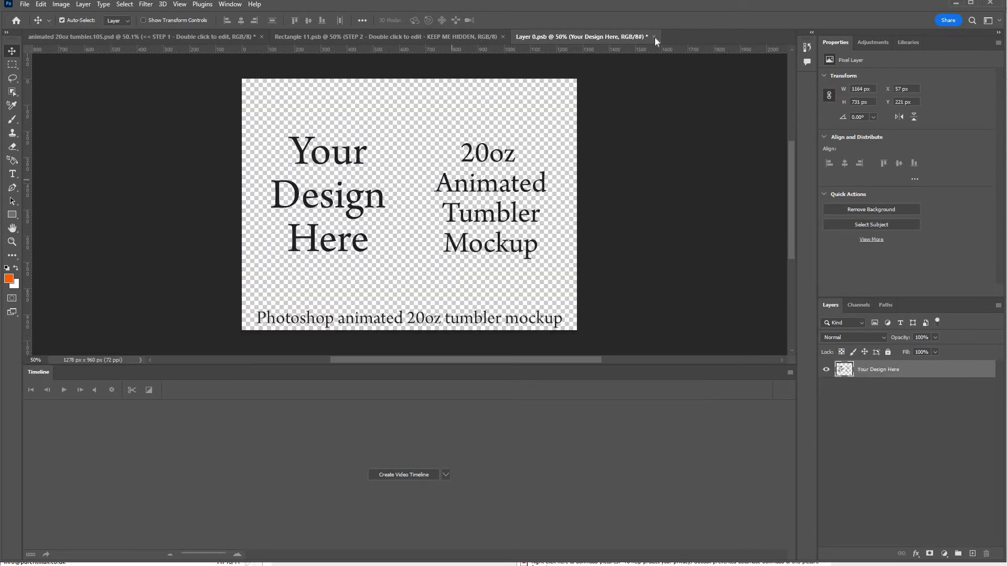
# - Save and close the restored artwork and the Rectangle 11.psb design file
pyautogui.hotkey('ctrl', 'w')
pyautogui.click(498, 209)
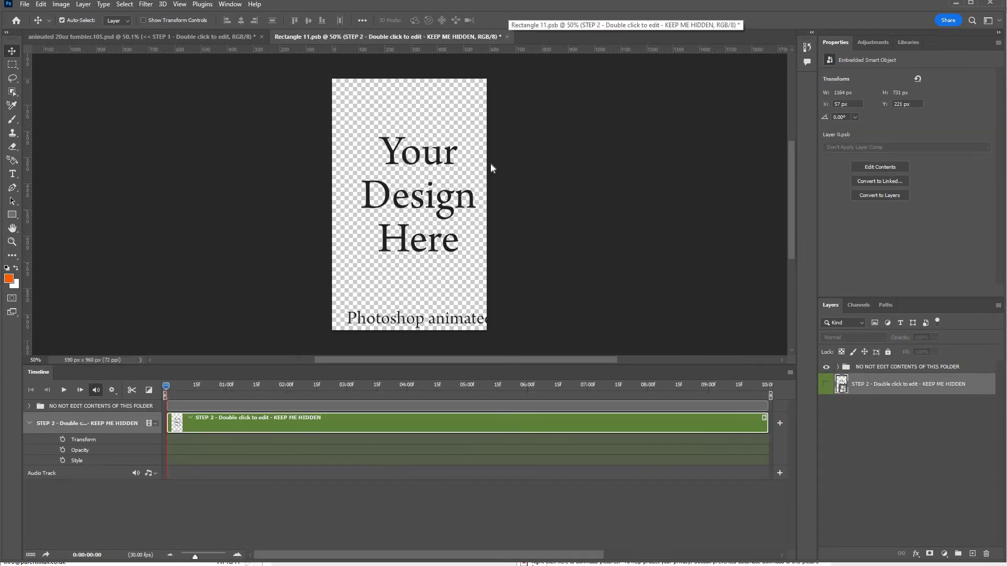
pyautogui.hotkey('ctrl', 'w')
pyautogui.press('Return')
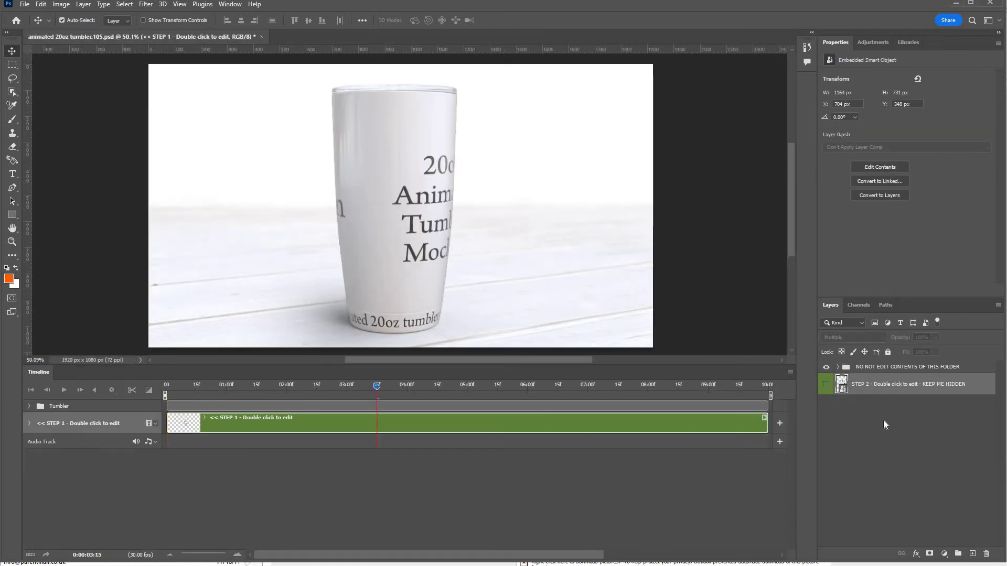
pyautogui.click(837, 367)
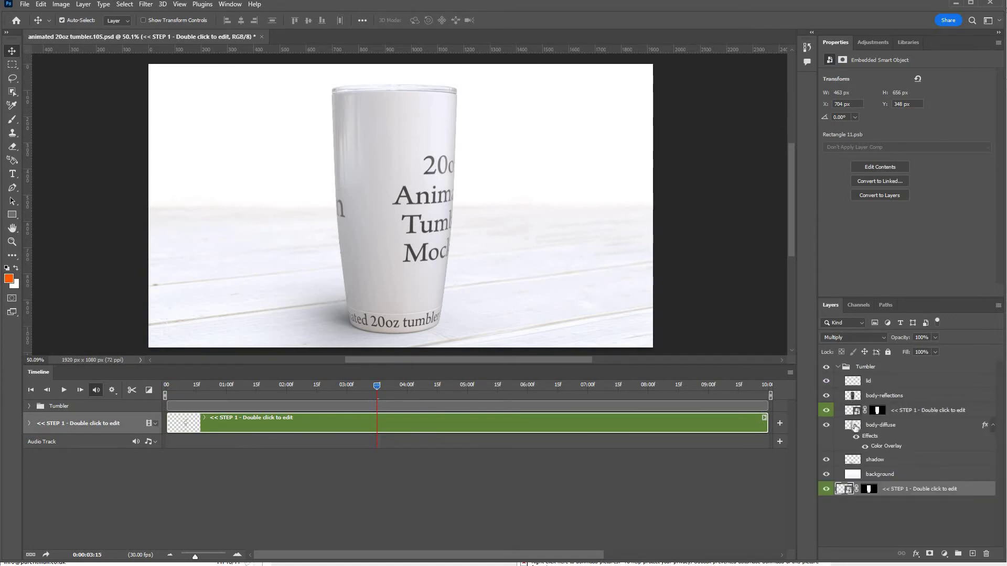
pyautogui.click(881, 425)
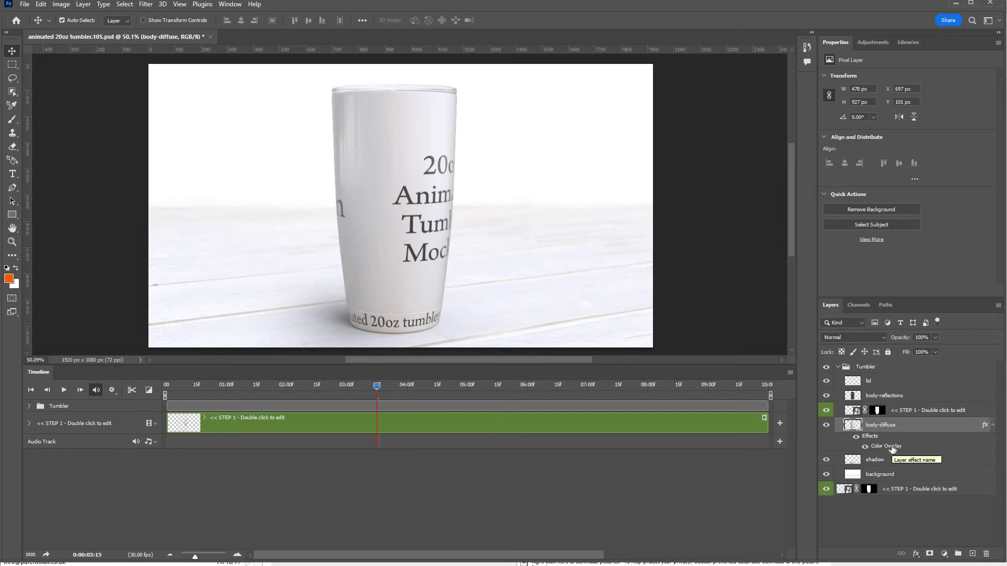
pyautogui.doubleClick(892, 447)
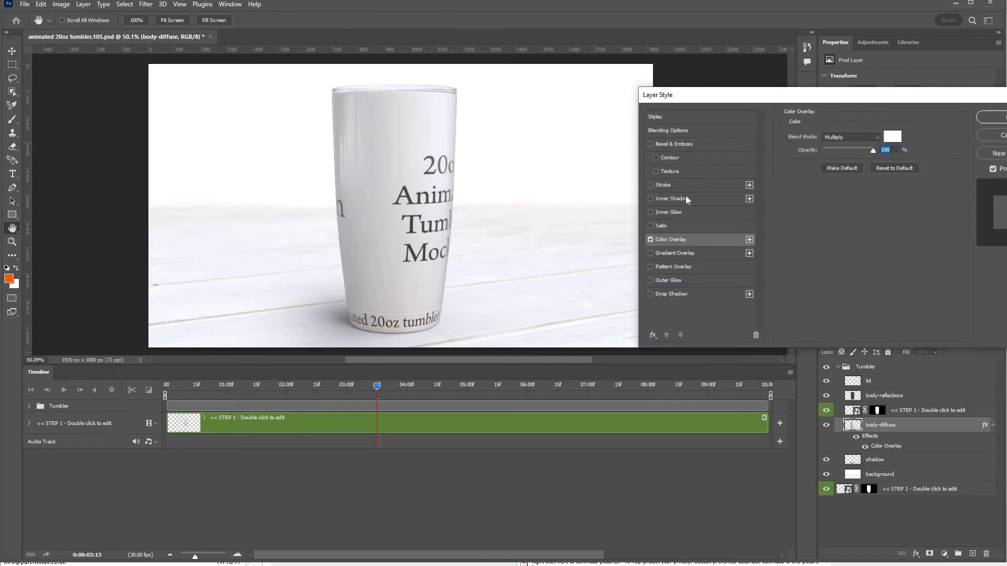
pyautogui.write('ff0000')
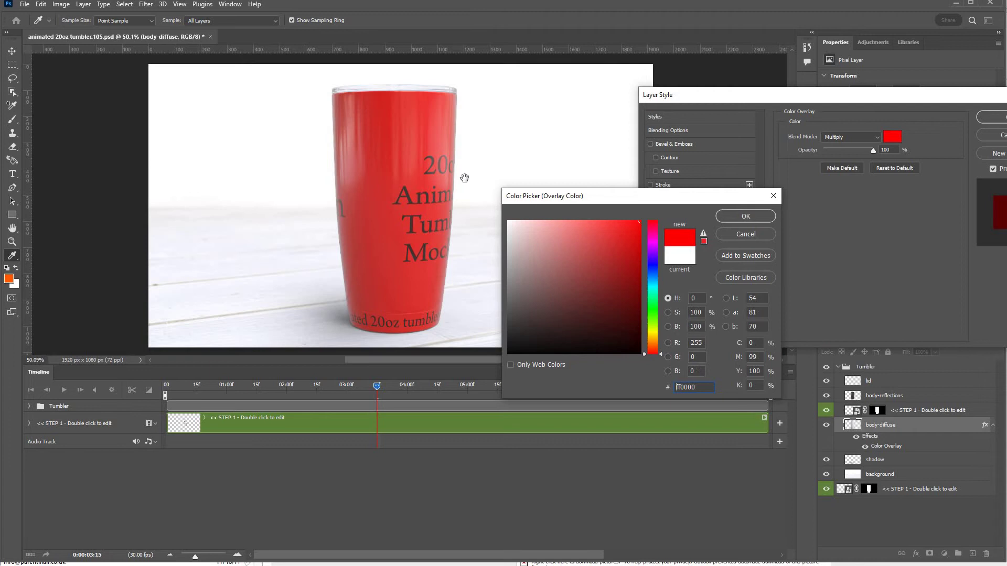
pyautogui.click(746, 216)
pyautogui.click(892, 136)
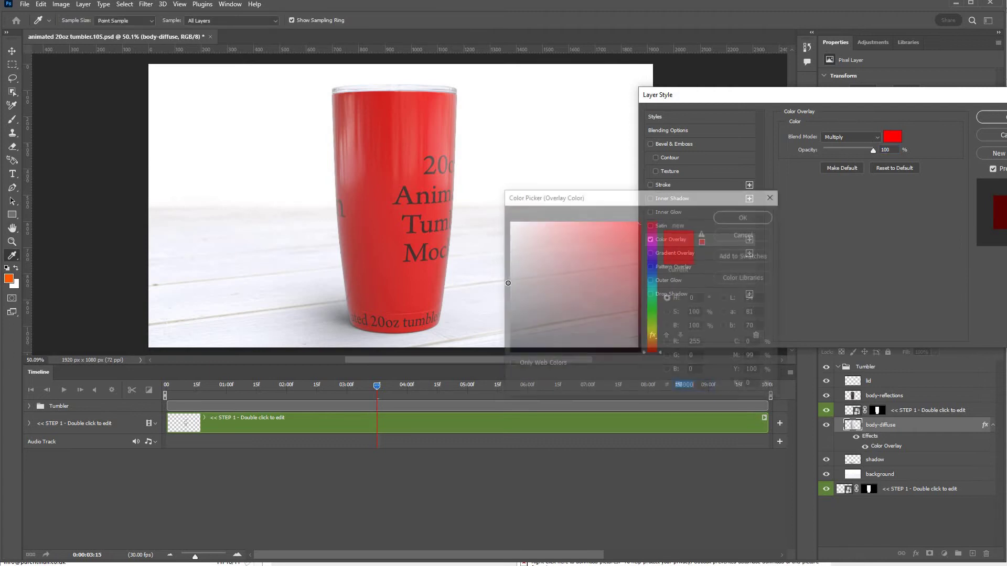
pyautogui.write('717171')
pyautogui.click(634, 306)
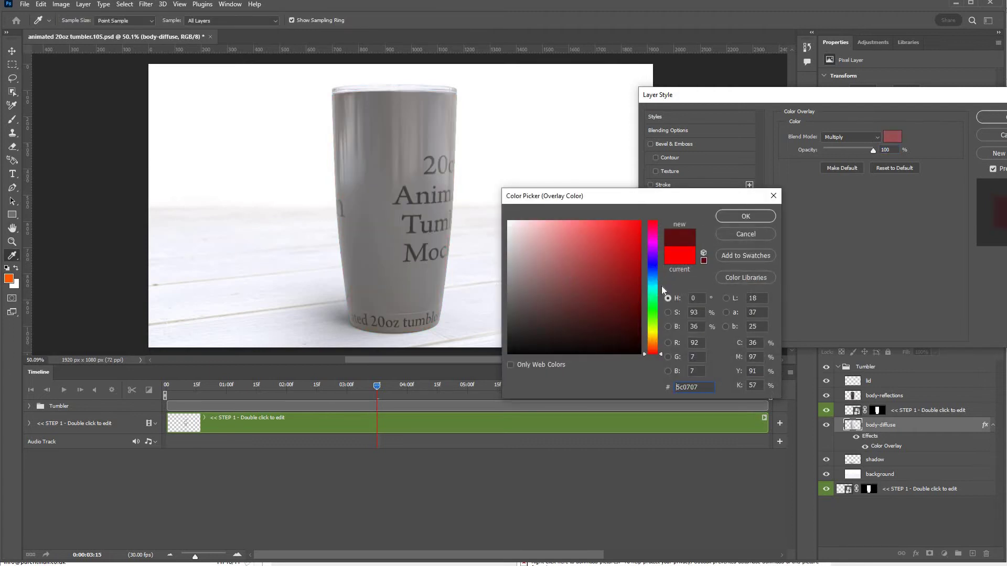
pyautogui.click(655, 283)
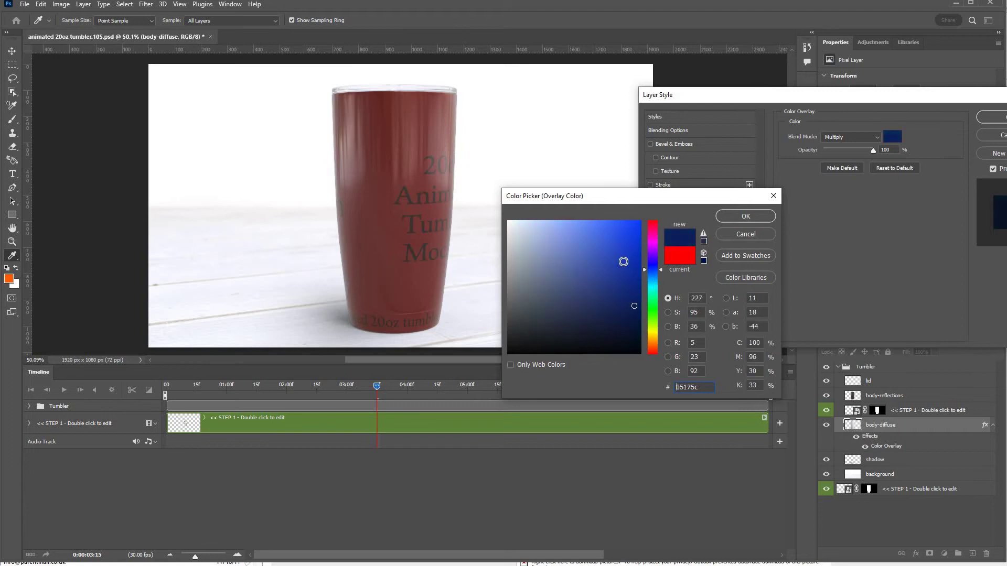
pyautogui.moveTo(624, 259); pyautogui.dragTo(640, 221)
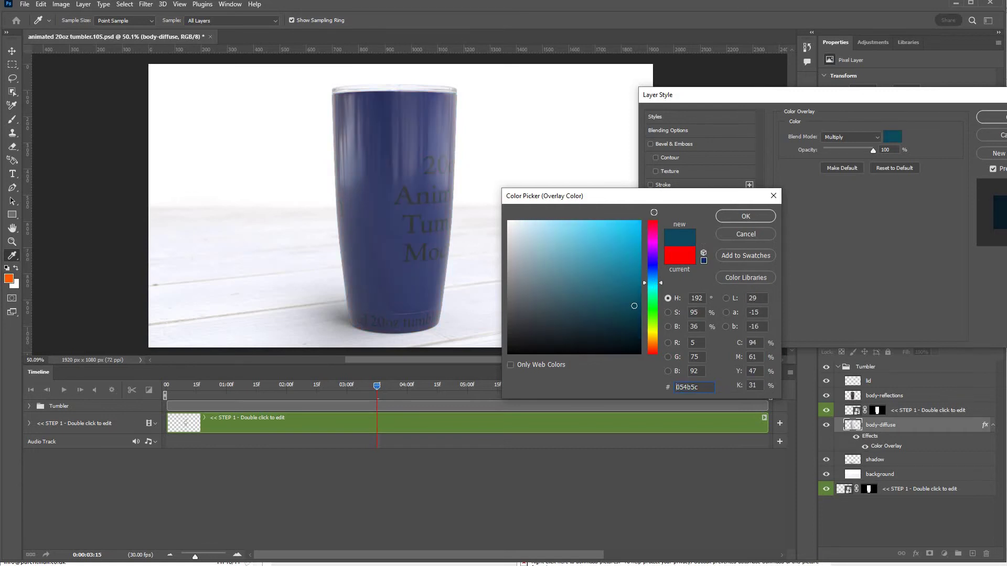
pyautogui.click(741, 234)
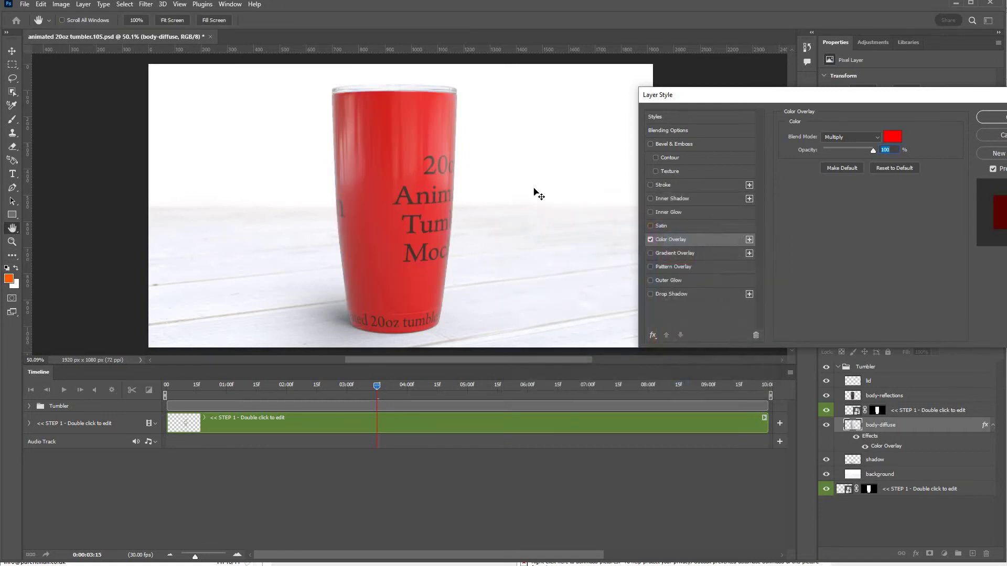
pyautogui.press('Escape')
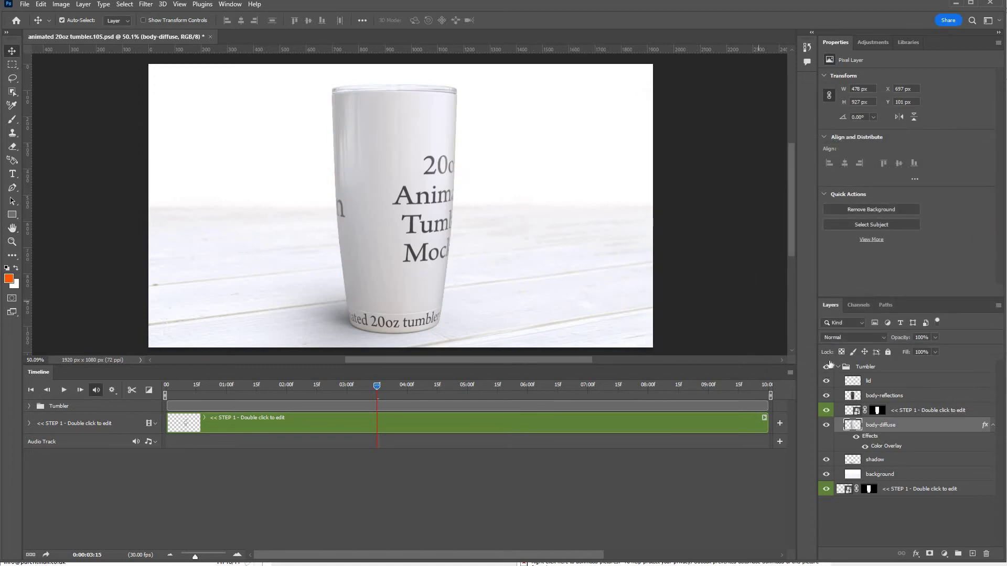
# - Toggle the background and shadow layers off and back on
pyautogui.click(826, 475)
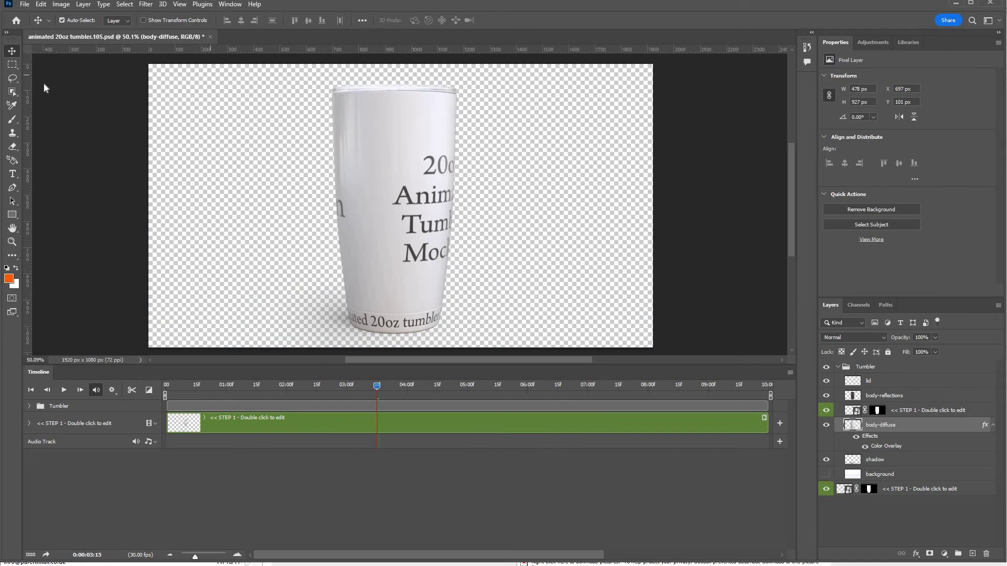
pyautogui.hotkey('alt', 'f')
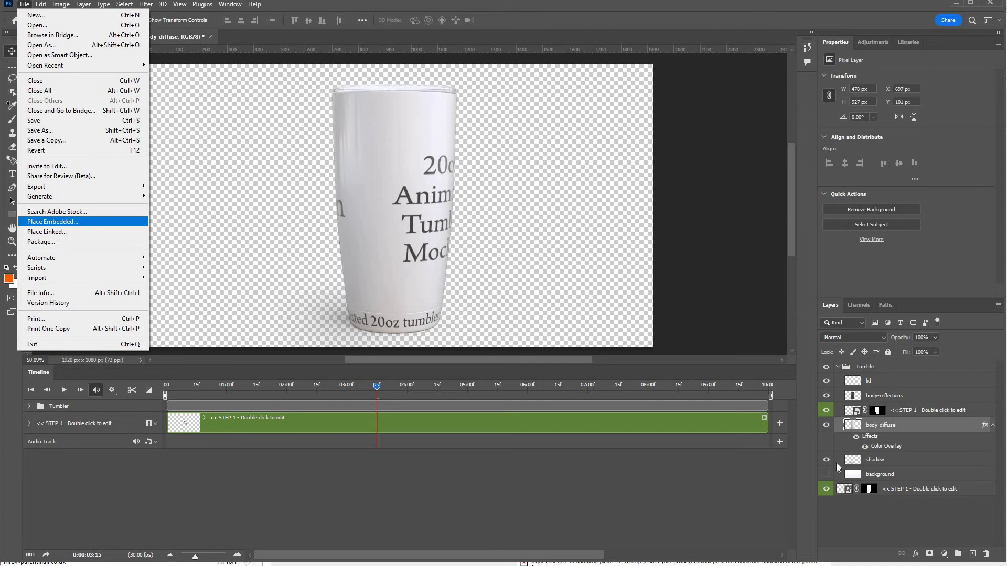
pyautogui.click(826, 473)
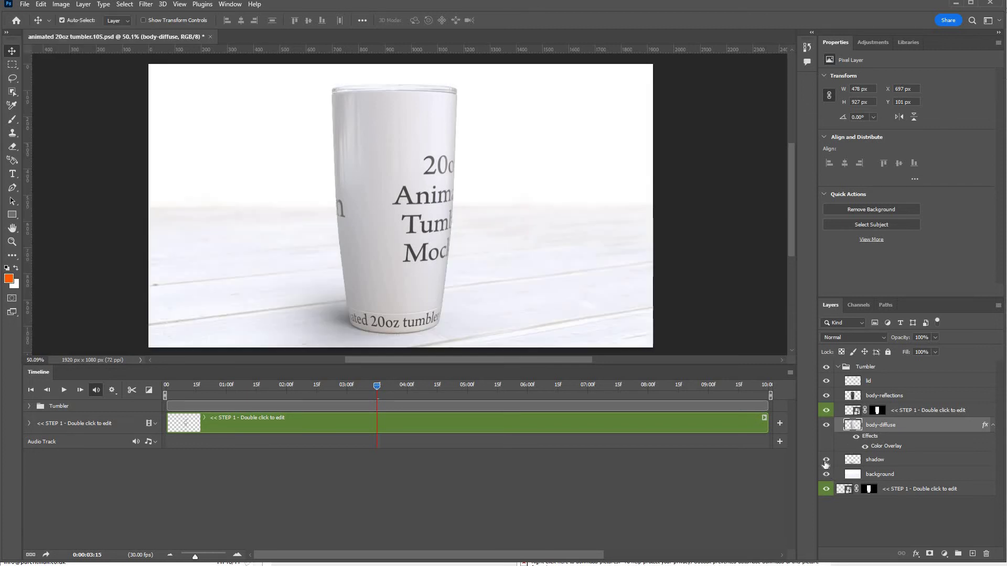
pyautogui.click(826, 462)
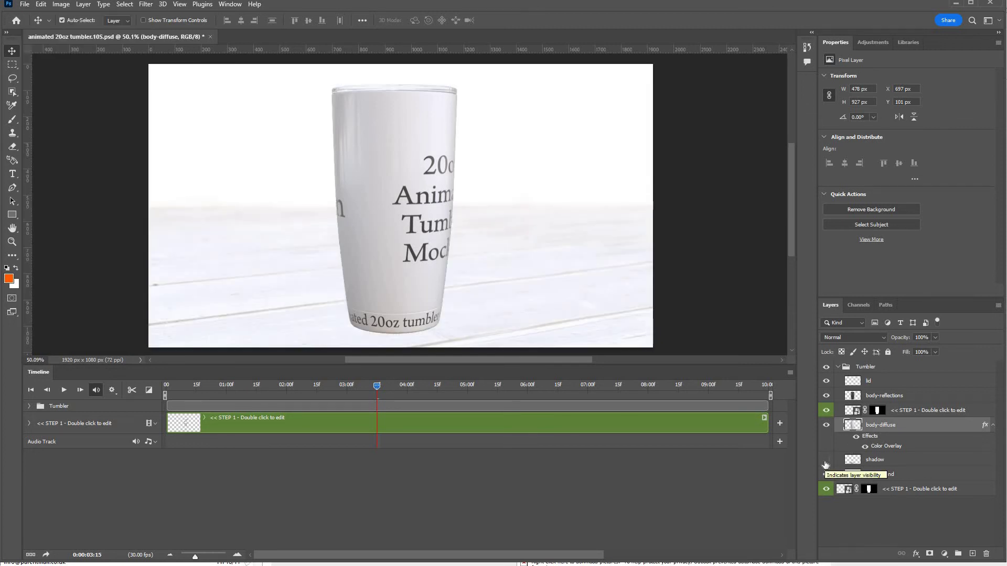
pyautogui.click(826, 460)
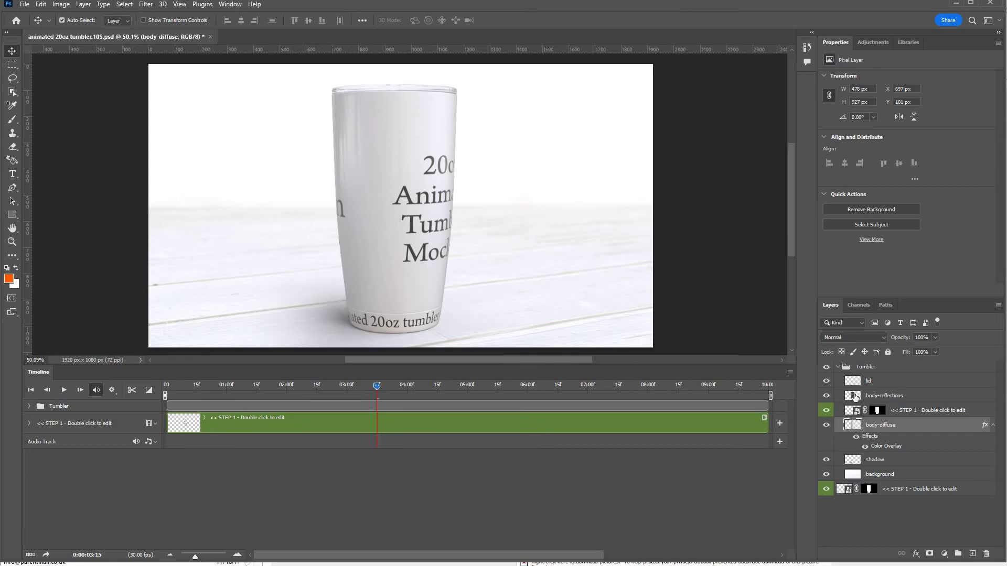
# - Set the body-reflections layer opacity to 87%
pyautogui.click(891, 397)
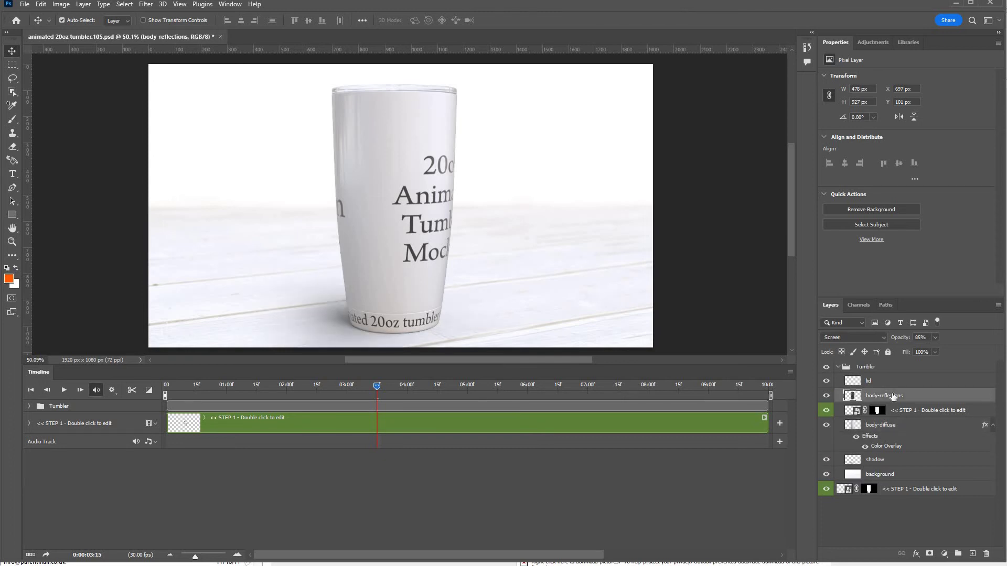
pyautogui.click(935, 338)
pyautogui.moveTo(917, 349); pyautogui.dragTo(925, 349)
pyautogui.moveTo(934, 353); pyautogui.dragTo(932, 352)
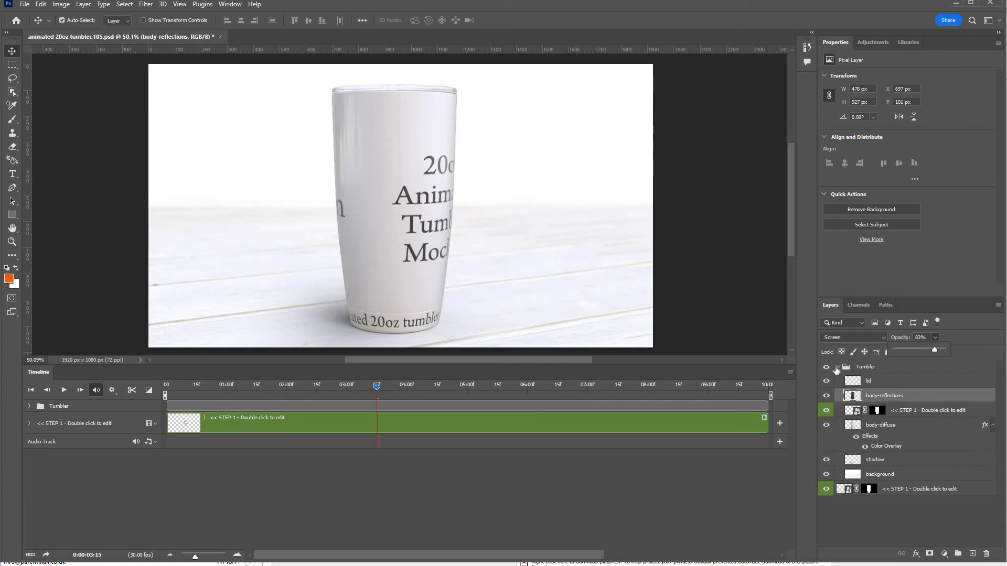
# - Collapse and select the Tumbler group, then preview the animation
pyautogui.click(837, 368)
pyautogui.click(839, 368)
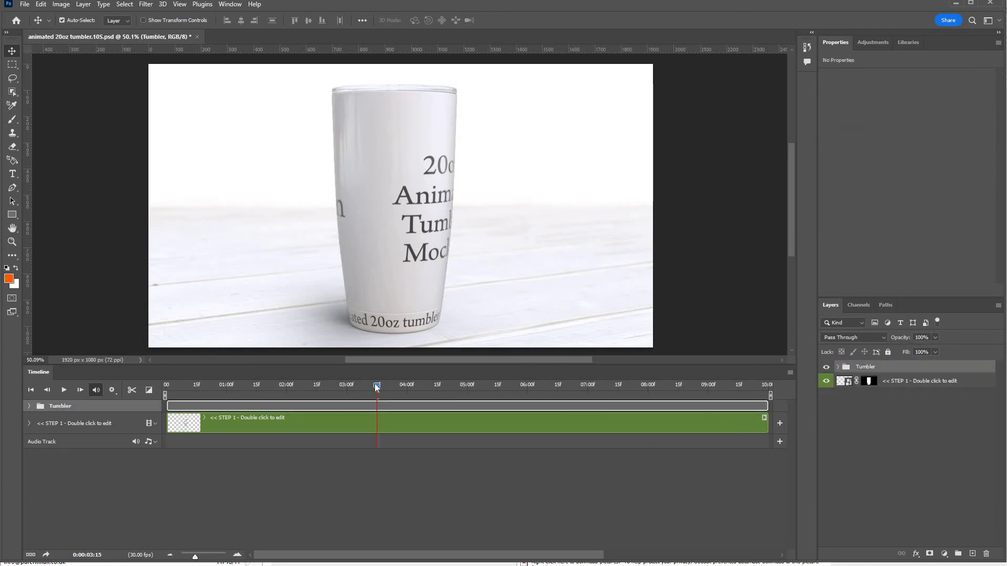
pyautogui.press('space')
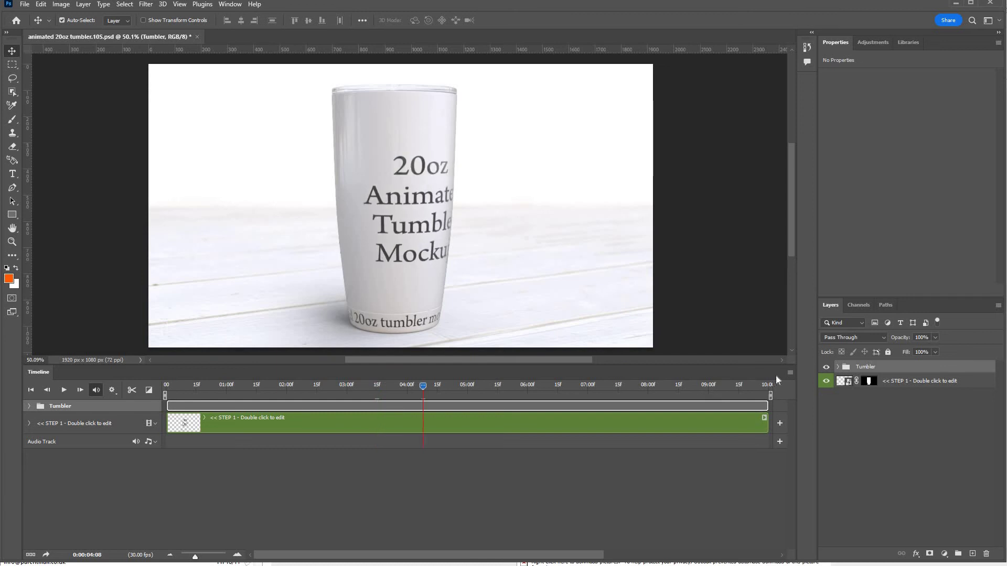
# - Open Render Video from the Timeline menu and set the output folder to prodshots
pyautogui.click(790, 373)
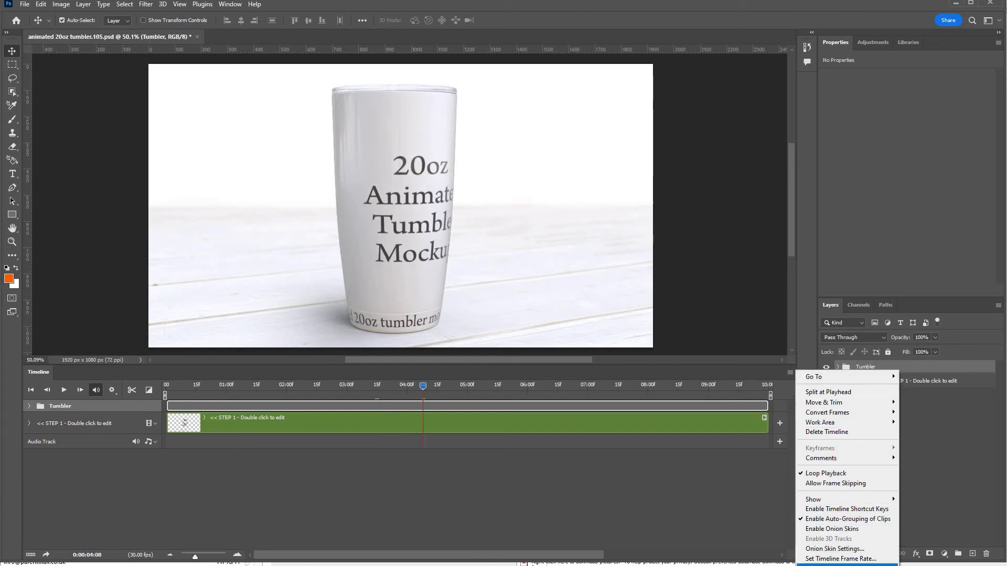
pyautogui.click(653, 366)
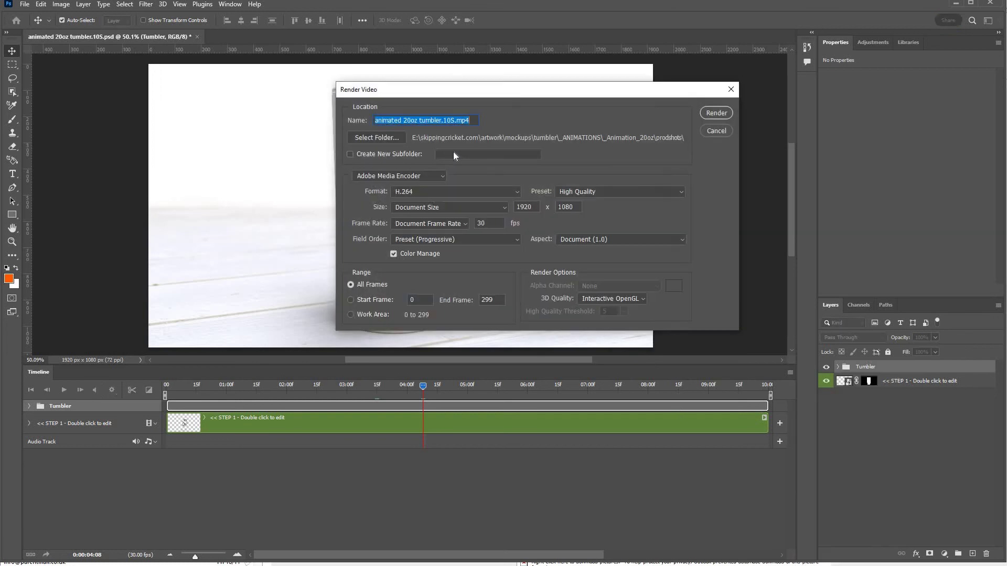
pyautogui.click(380, 137)
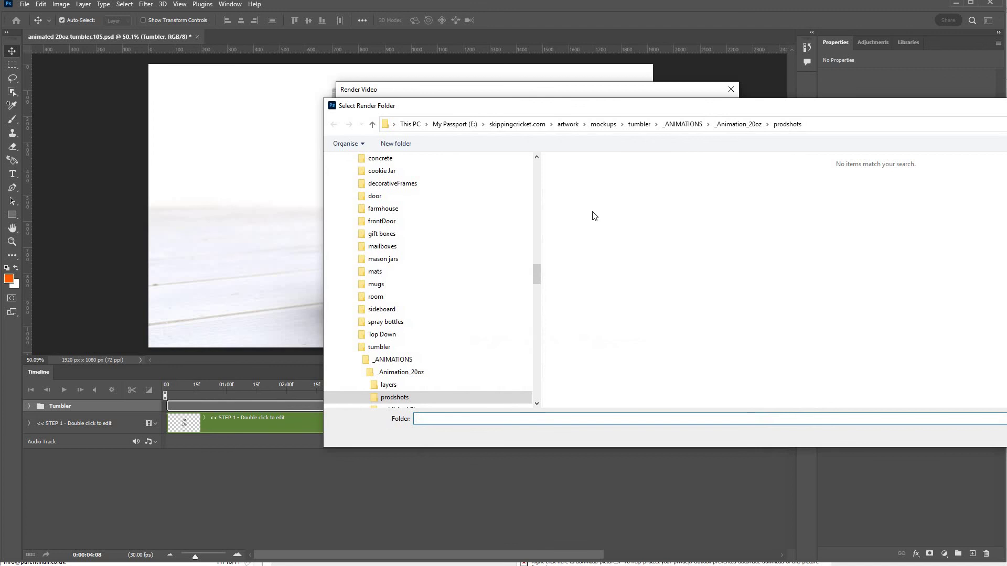
pyautogui.press('Return')
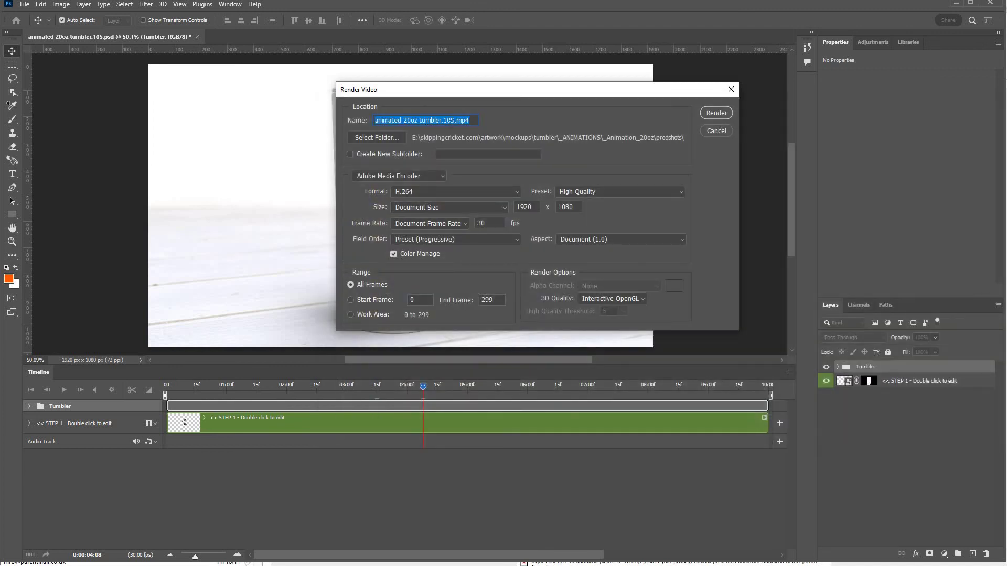